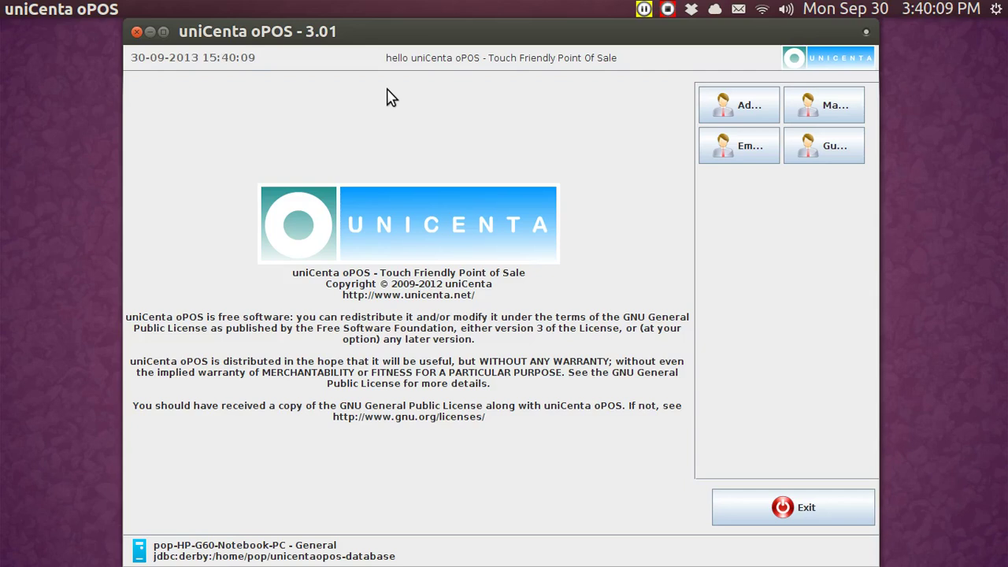
# Step: Log in as Manager, set Customer Display to window in the configuration, and save the configuration
pyautogui.click(842, 110)
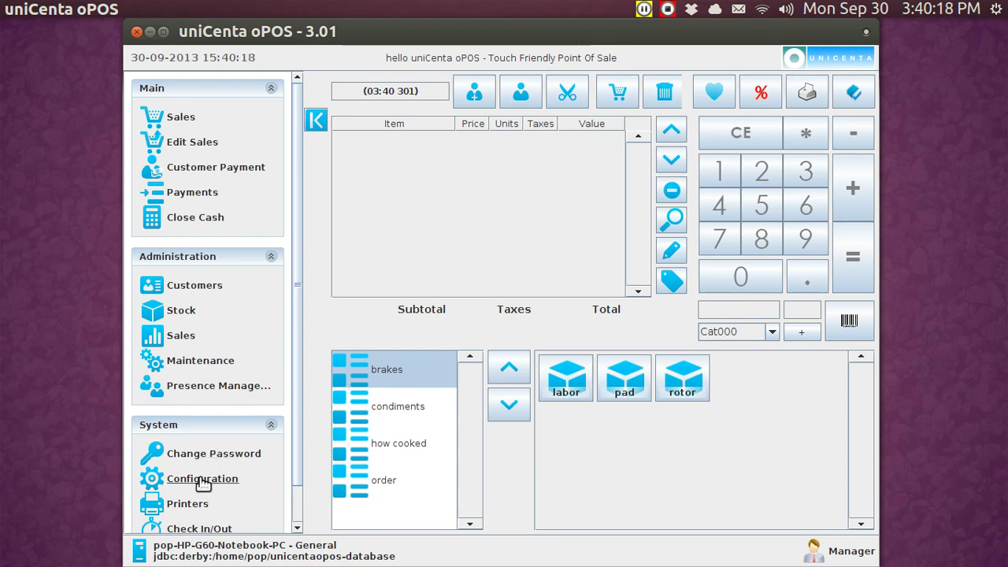
pyautogui.click(203, 482)
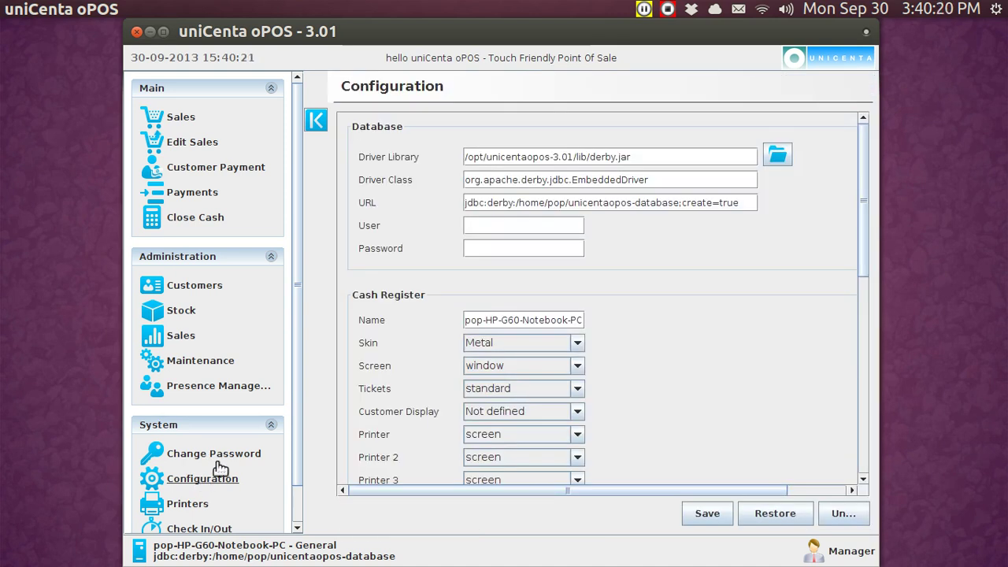
pyautogui.click(577, 411)
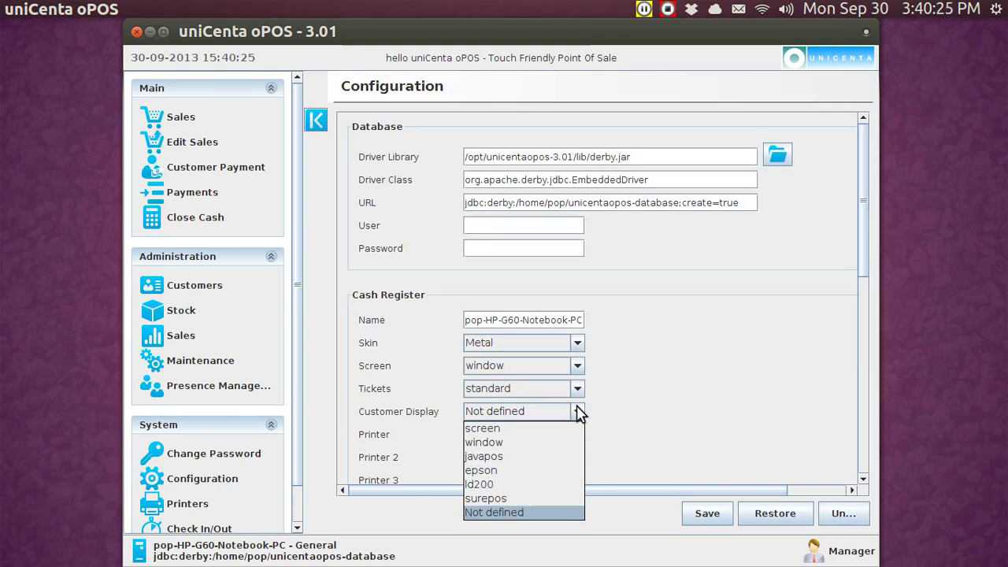
pyautogui.click(558, 443)
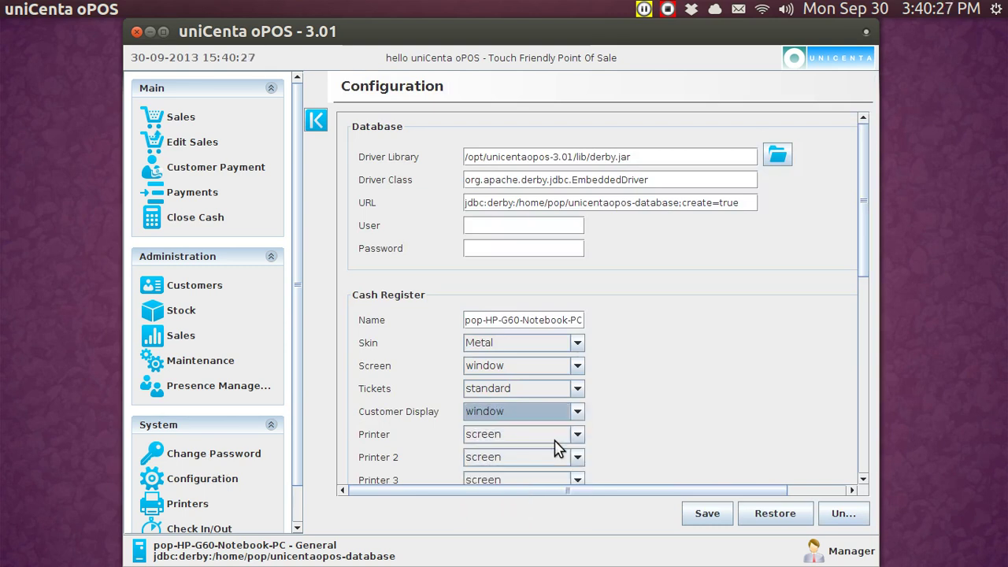
pyautogui.click(705, 518)
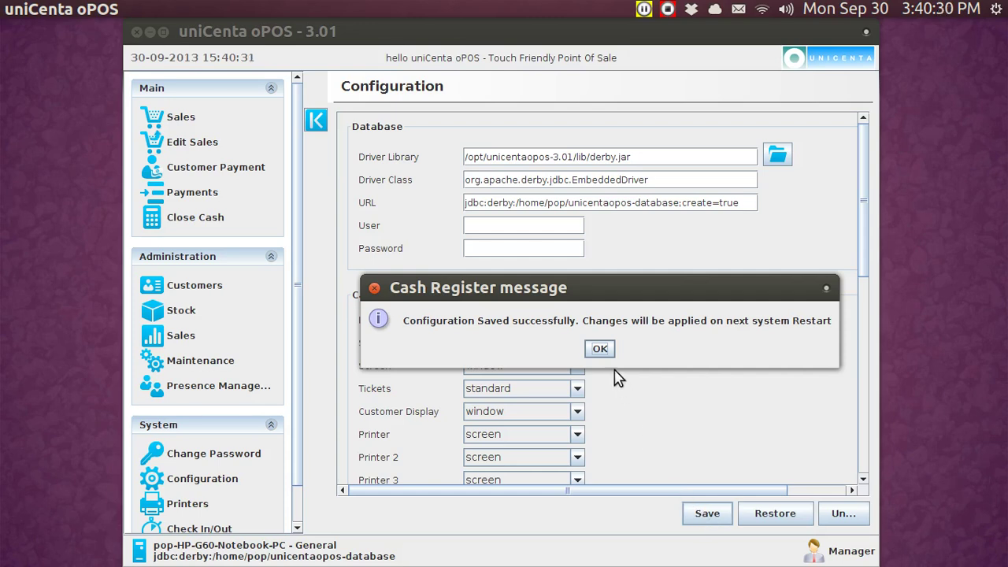
pyautogui.click(600, 349)
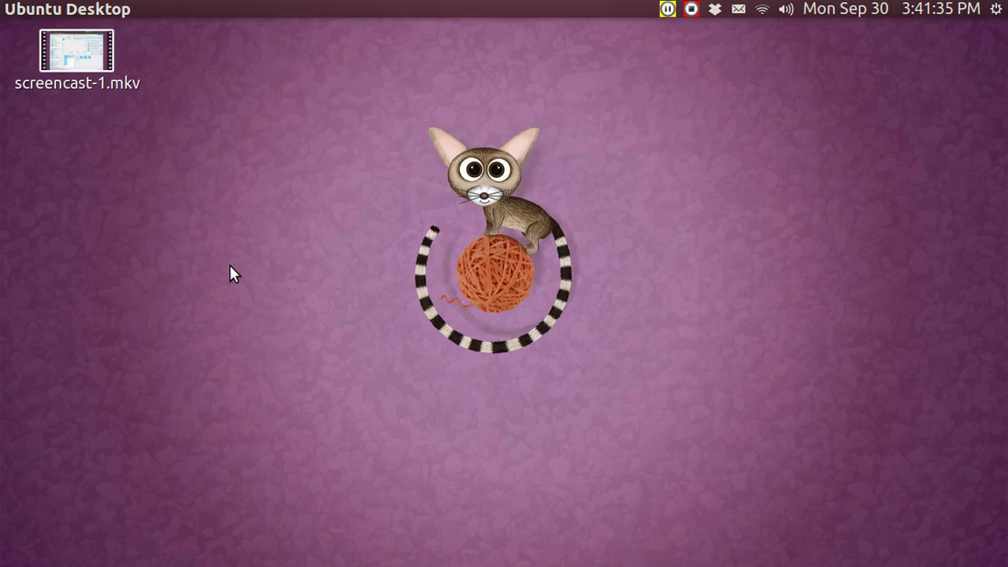
# Step: Relaunch uniCenta oPOS, move its main window to the adjacent workspace, and return to the customer display window
pyautogui.moveTo(2, 429)
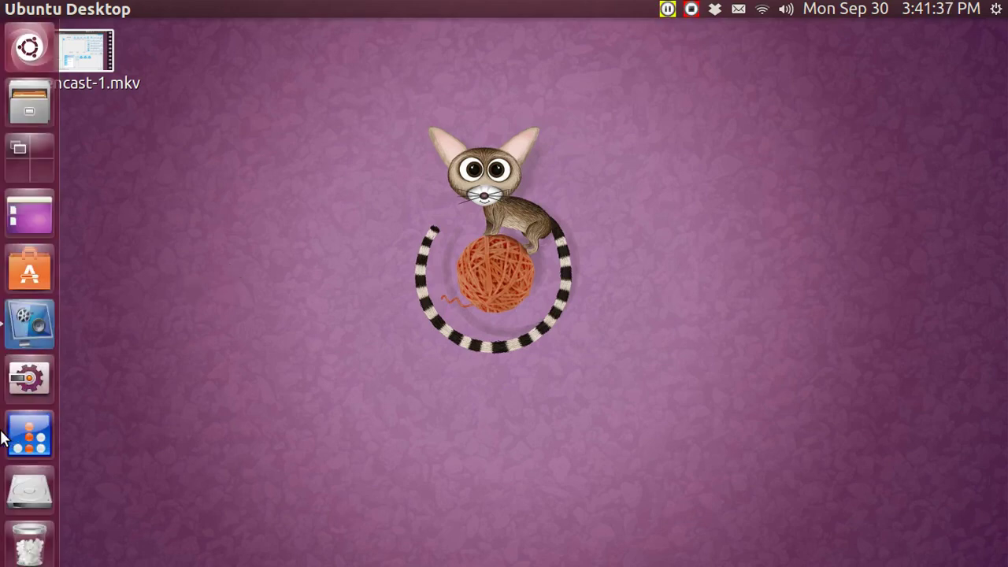
pyautogui.click(29, 438)
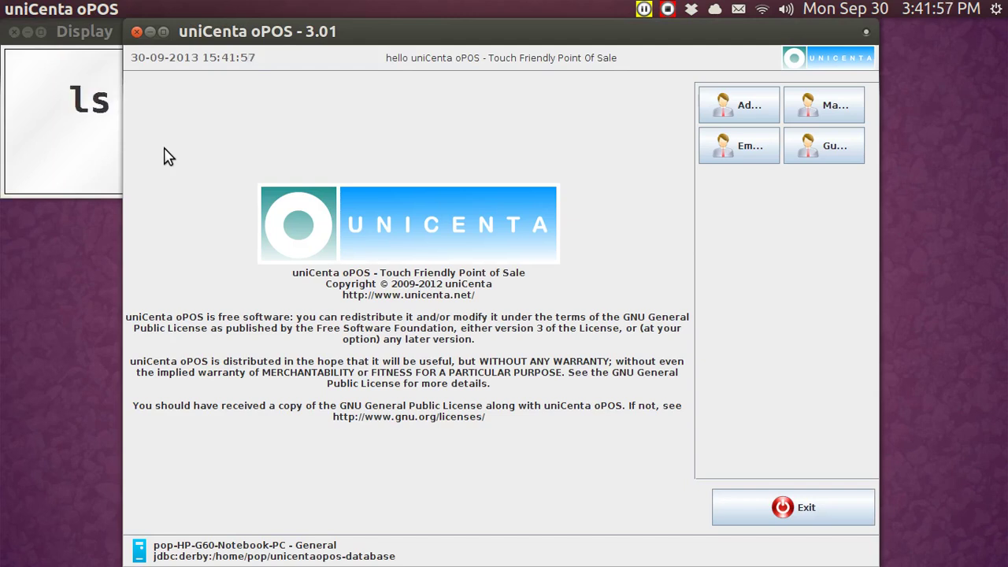
pyautogui.hotkey('ctrl', 'alt', 'shift', 'Right')
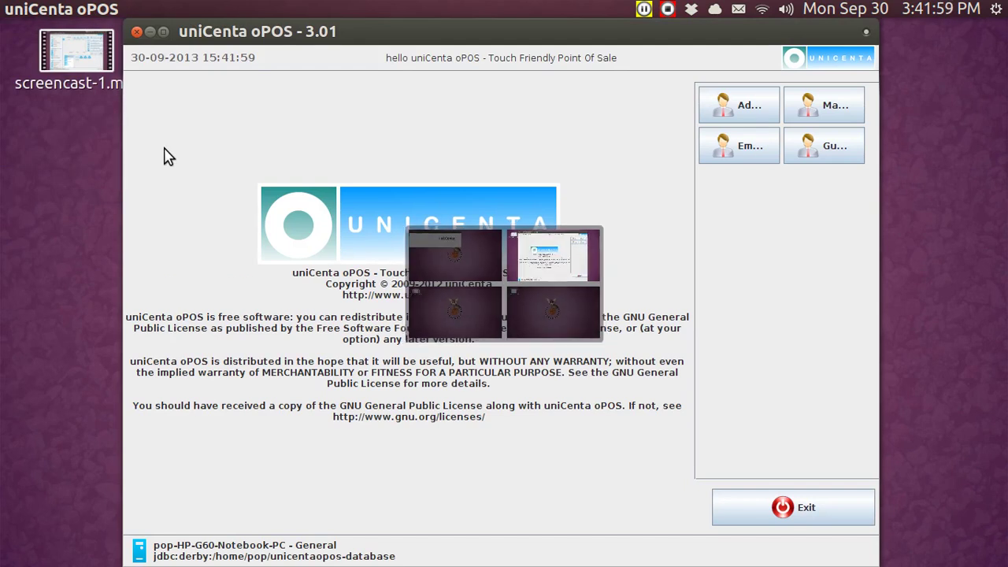
pyautogui.hotkey('ctrl', 'alt', 'Left')
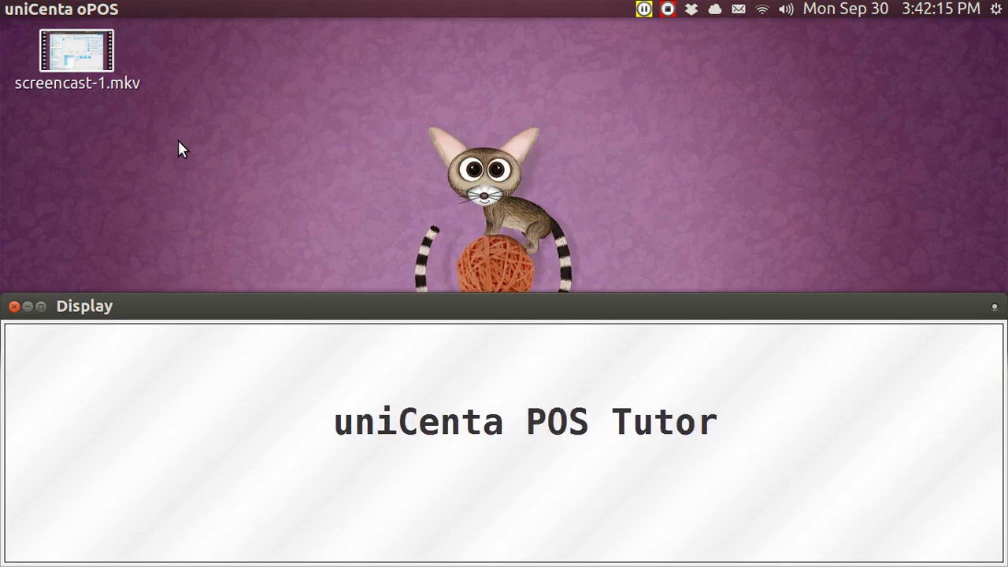
# Step: Log in as Manager on the main window's workspace, check the Customer Display setting, and open the Maintenance resources
pyautogui.hotkey('ctrl', 'alt', 'Right')
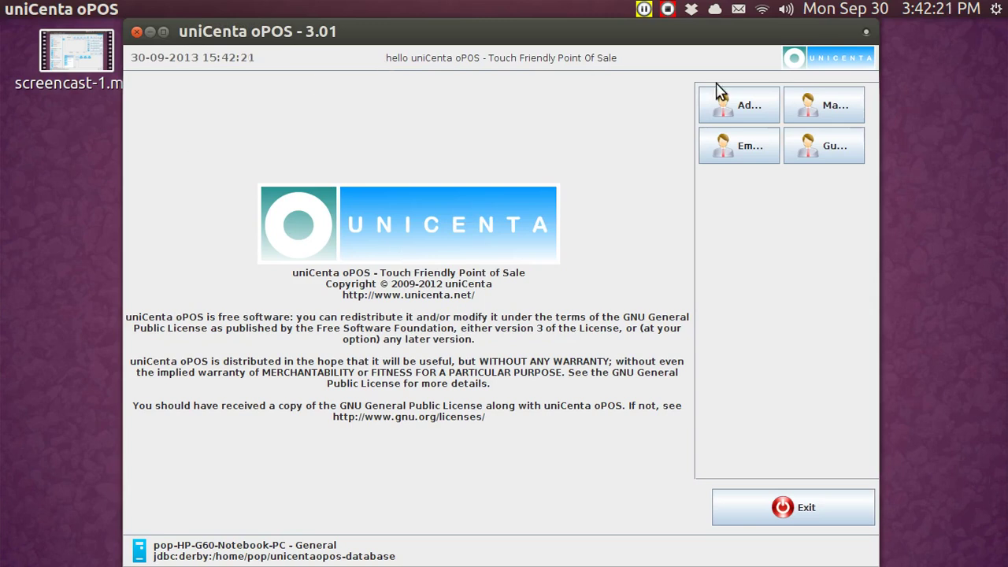
pyautogui.click(827, 112)
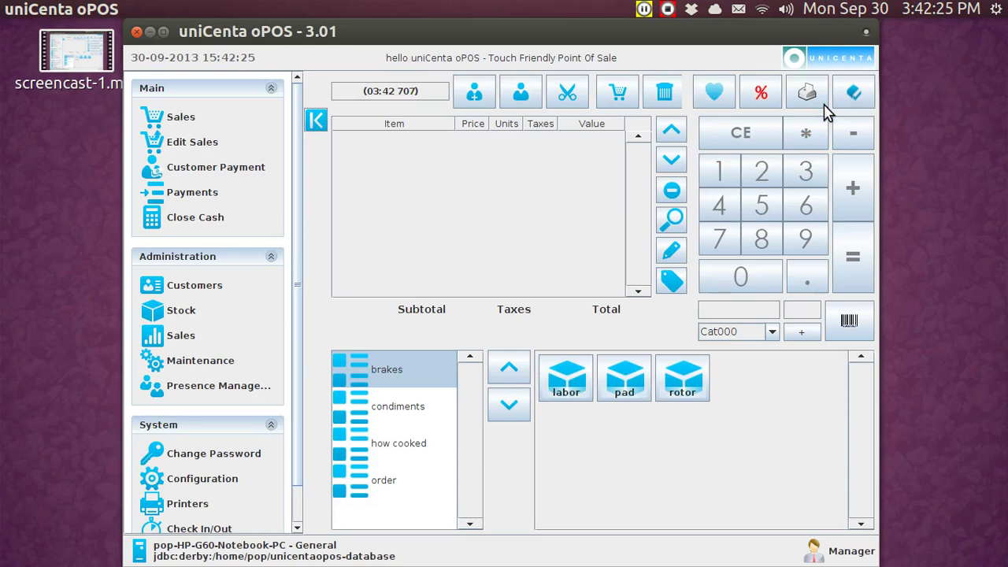
pyautogui.click(198, 480)
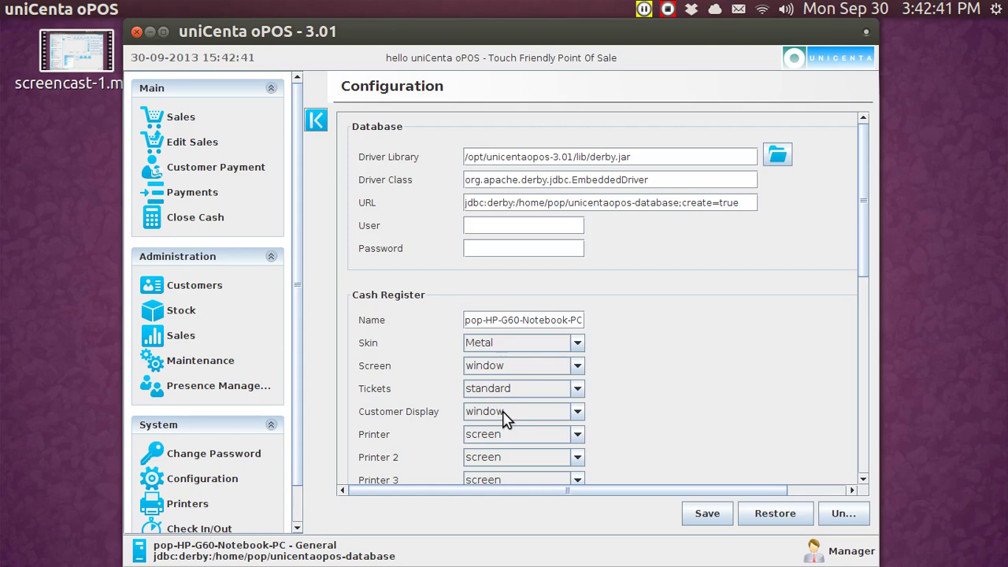
pyautogui.click(211, 360)
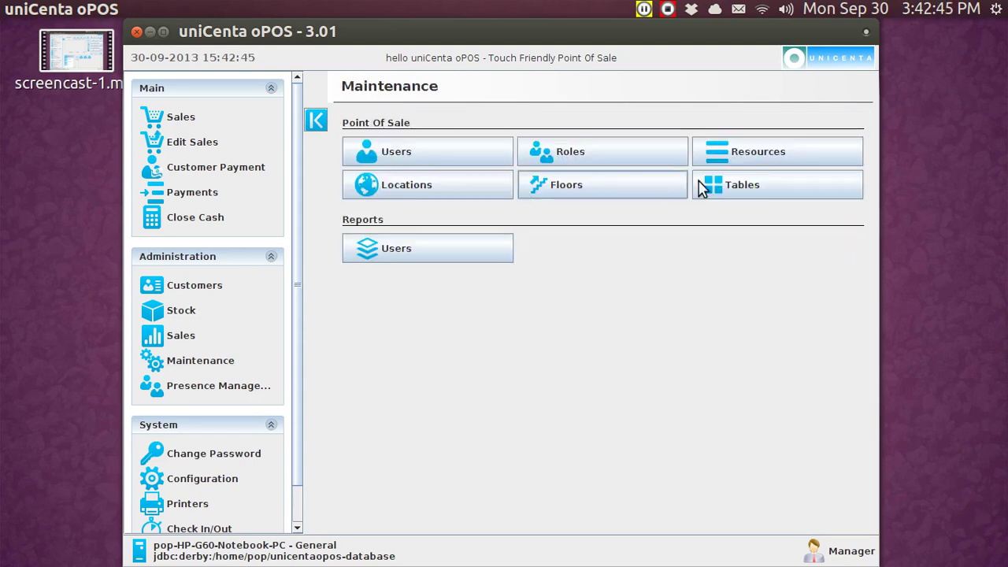
pyautogui.click(762, 160)
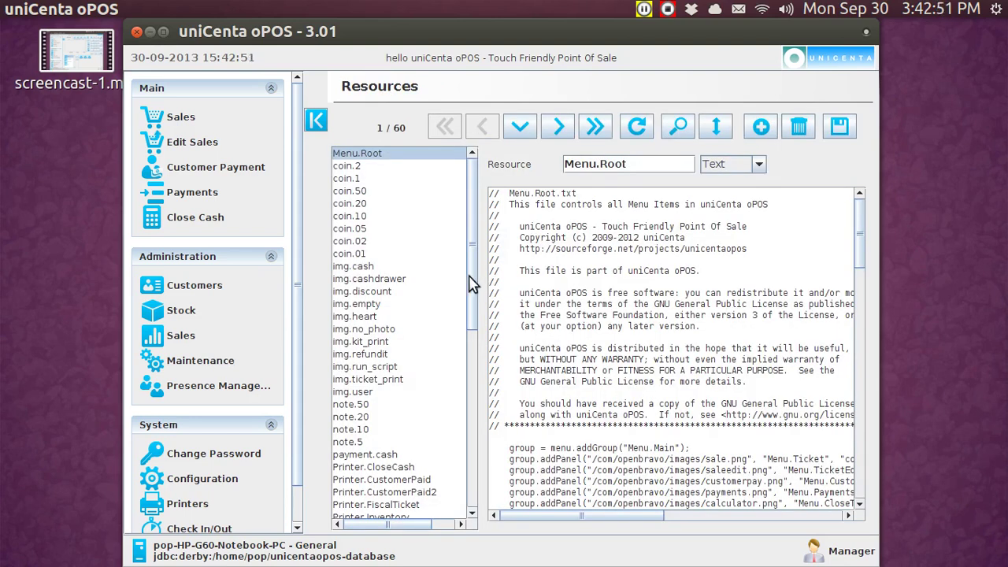
# Step: Open the Printer.Start resource at its display output lines and maximize the window
pyautogui.moveTo(471, 285); pyautogui.dragTo(470, 504)
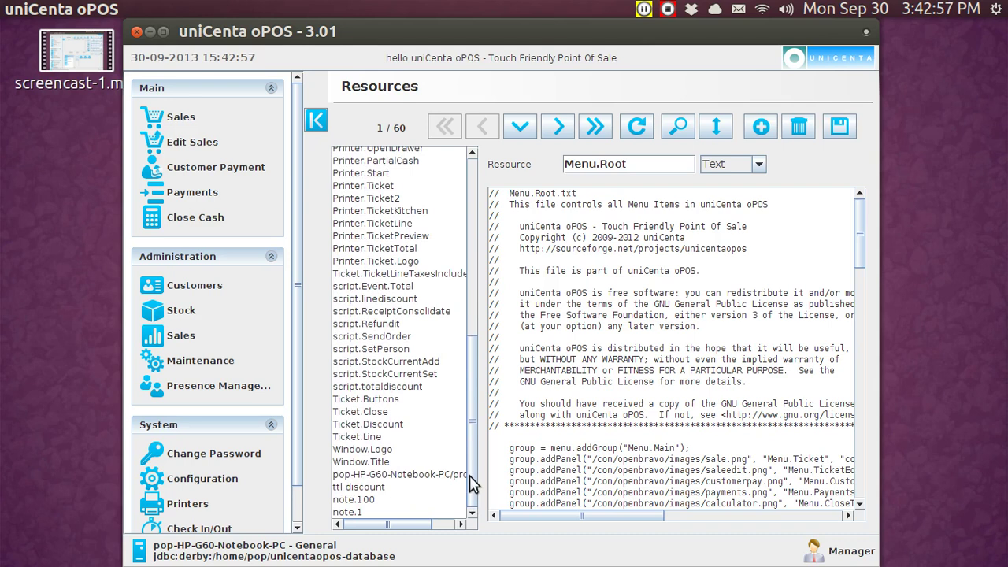
pyautogui.moveTo(471, 478); pyautogui.dragTo(475, 367)
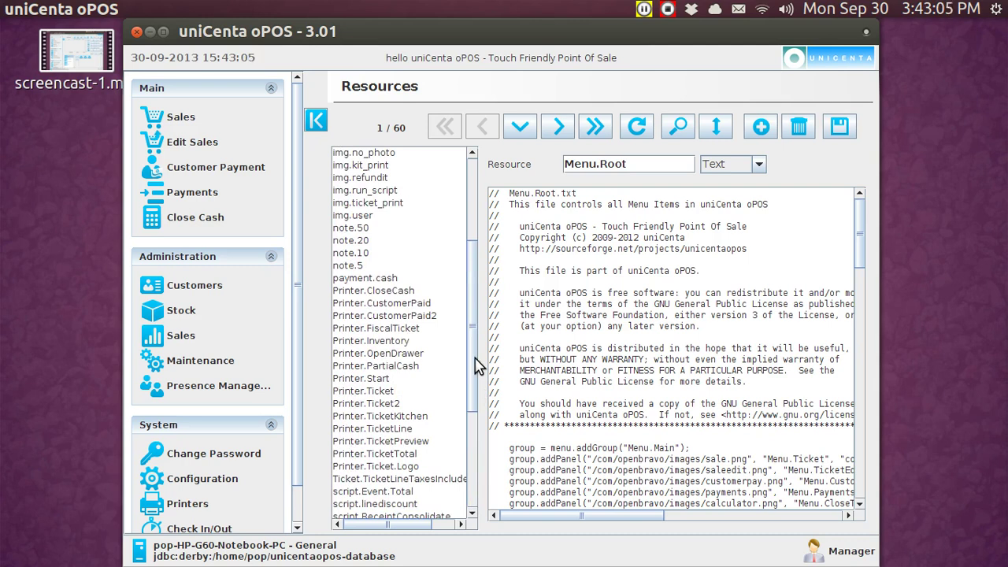
pyautogui.moveTo(475, 366); pyautogui.dragTo(472, 406)
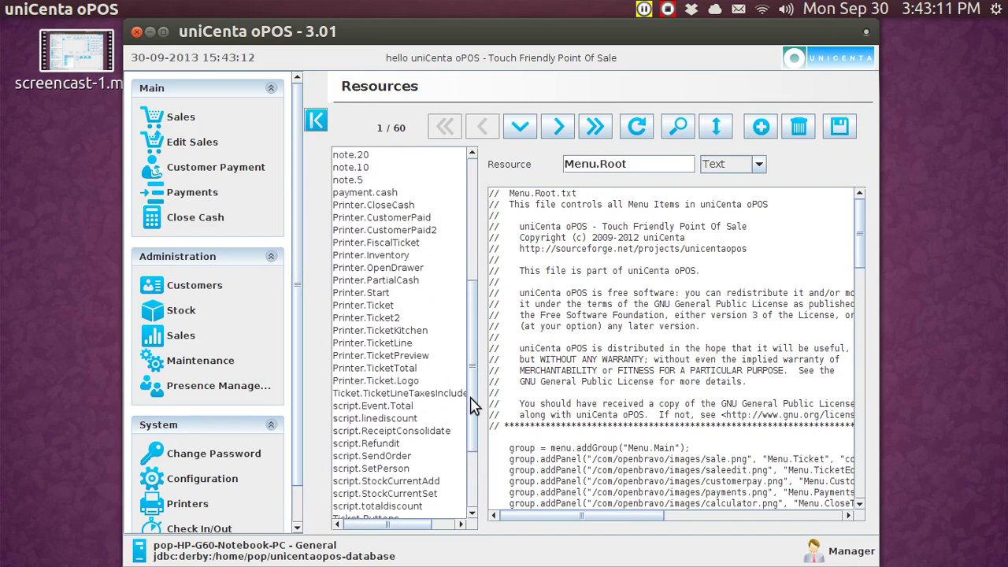
pyautogui.click(382, 296)
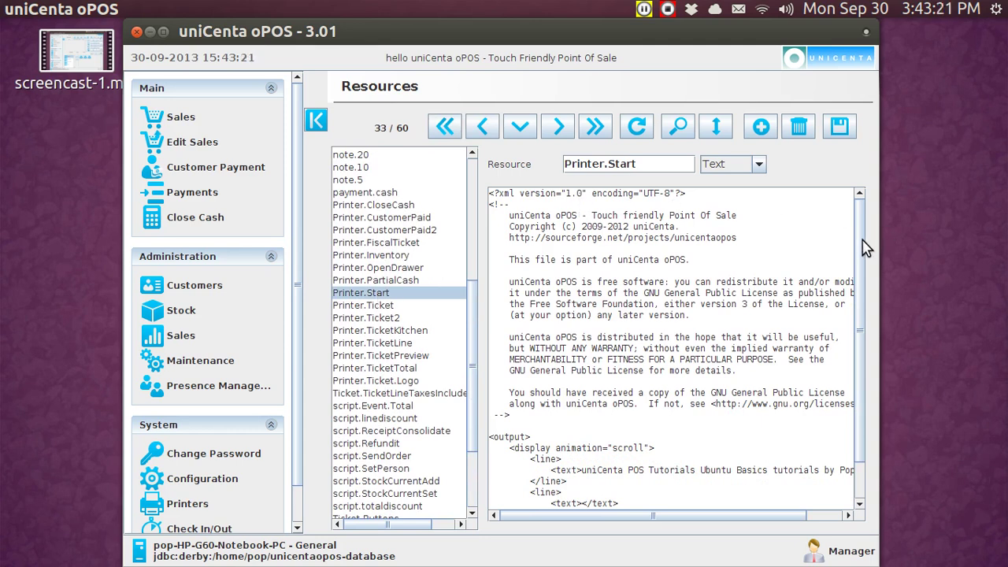
pyautogui.moveTo(863, 238); pyautogui.dragTo(863, 286)
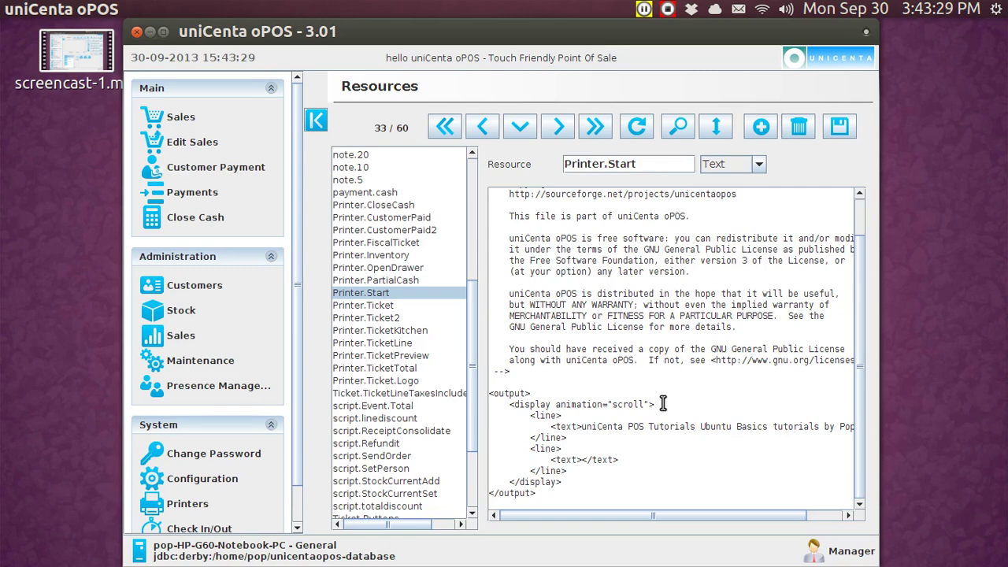
pyautogui.click(582, 426)
pyautogui.click(163, 31)
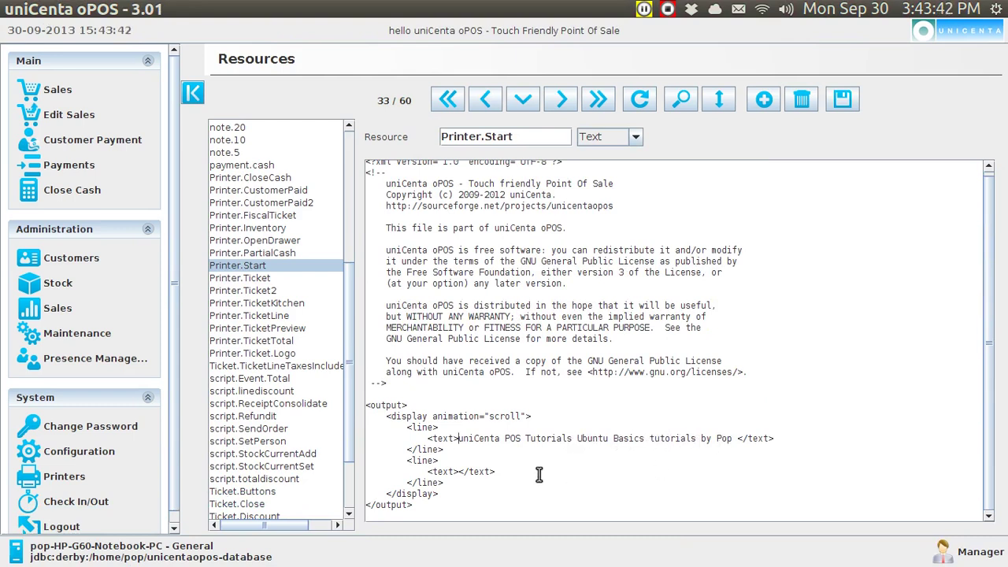
# Step: Enter "Welcome to Pop's store" as the text of the second display line in Printer.Start and save the resource
pyautogui.click(459, 472)
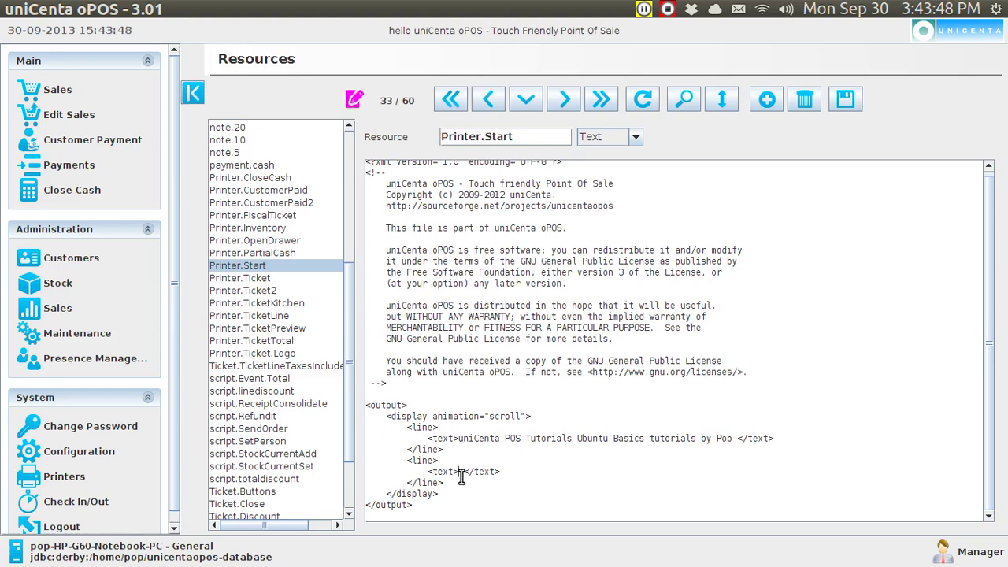
pyautogui.write('Welco')
pyautogui.write('me to ')
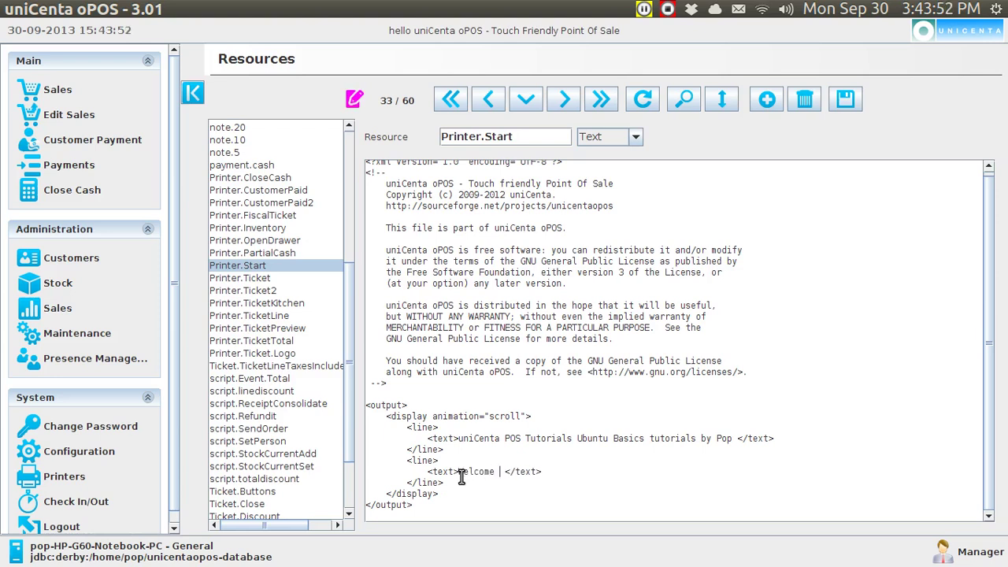
pyautogui.write("Pop's store")
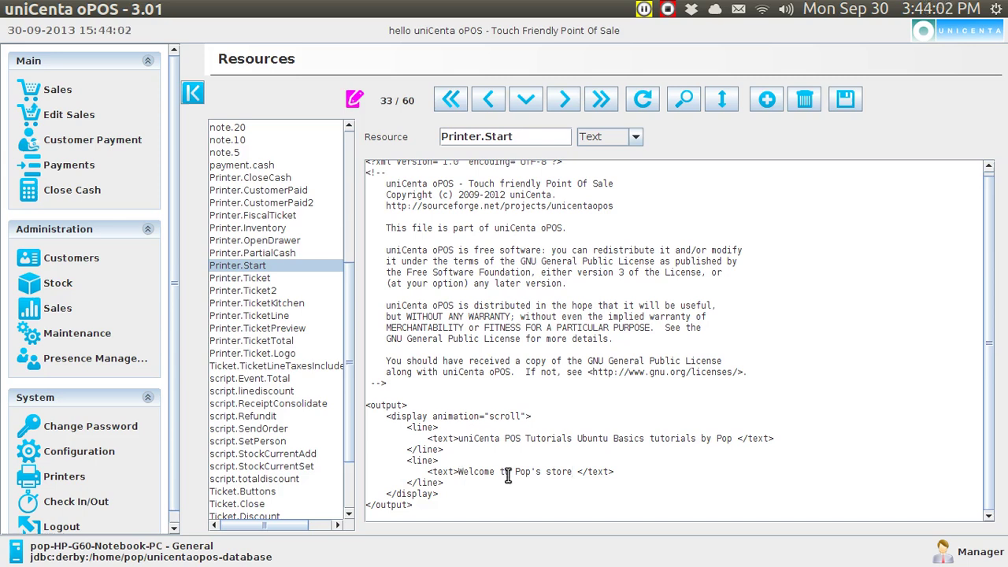
pyautogui.click(845, 100)
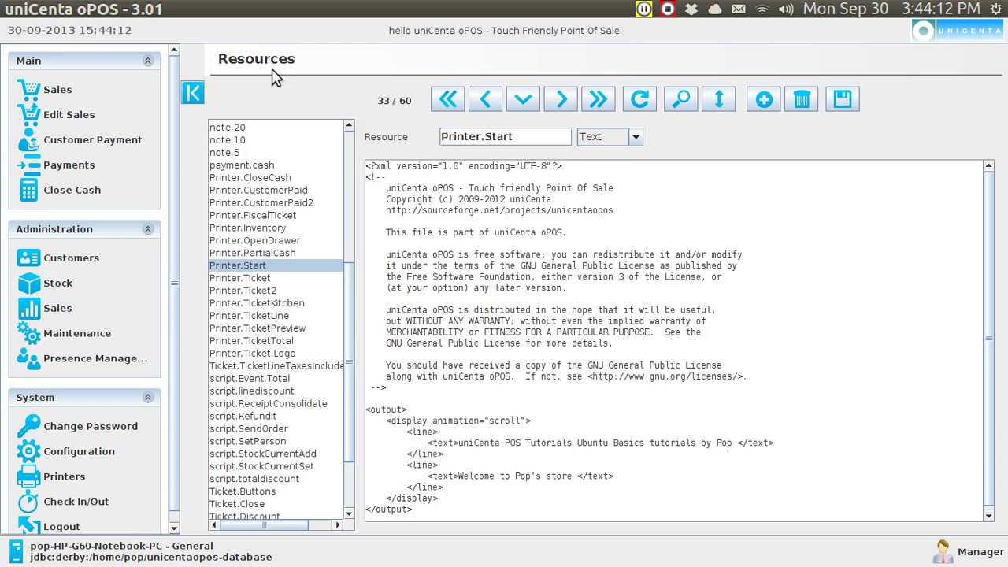
# Step: Check the customer display on the adjacent workspace and restart uniCenta oPOS
pyautogui.hotkey('ctrl', 'alt', 'Left')
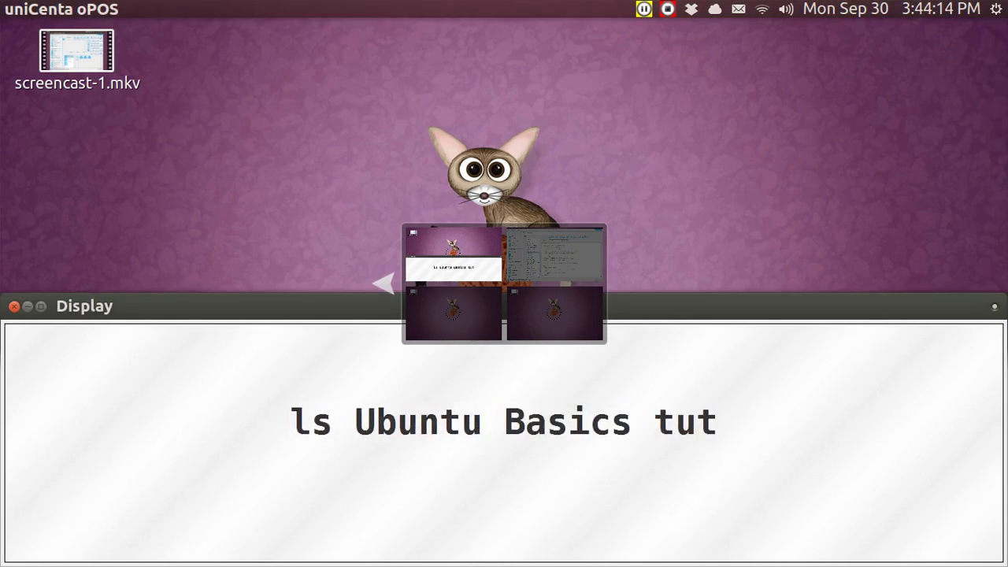
pyautogui.hotkey('ctrl', 'alt', 'Right')
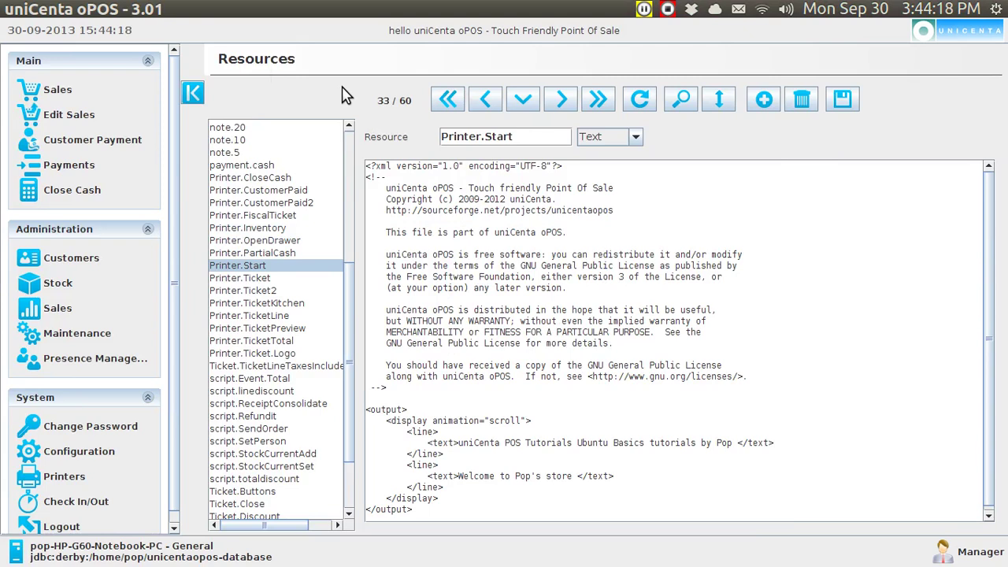
pyautogui.moveTo(88, 9)
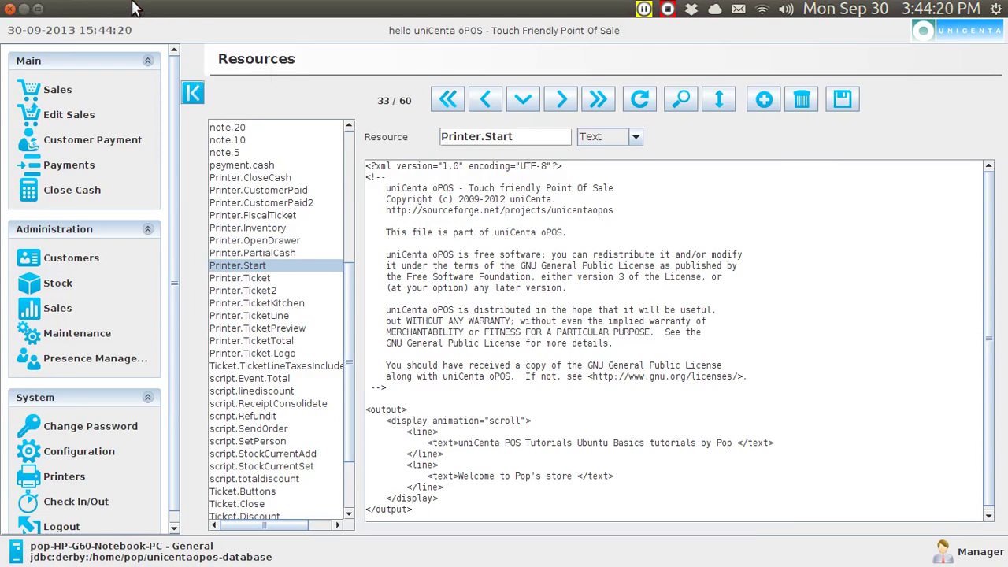
pyautogui.click(10, 8)
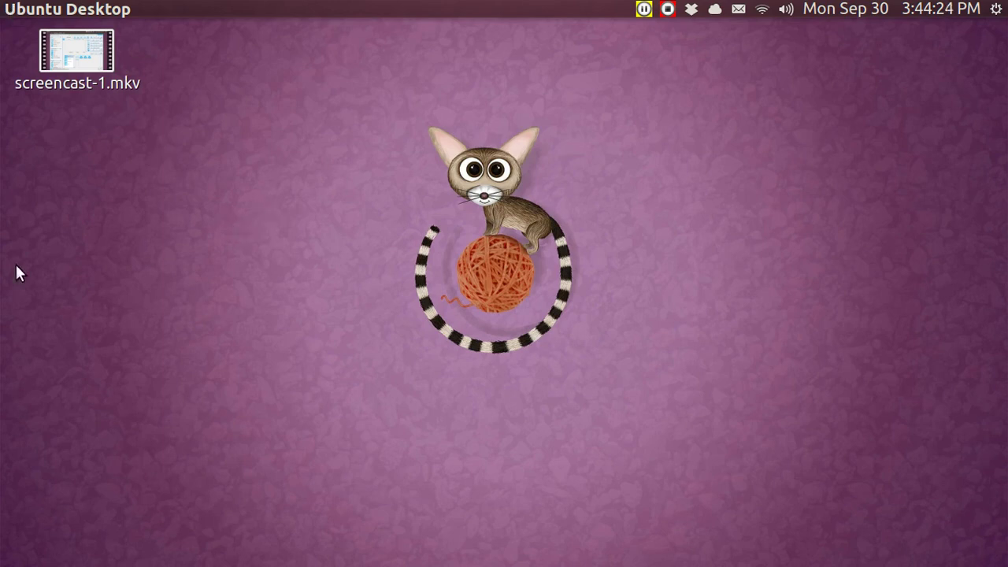
pyautogui.moveTo(2, 384)
pyautogui.click(26, 436)
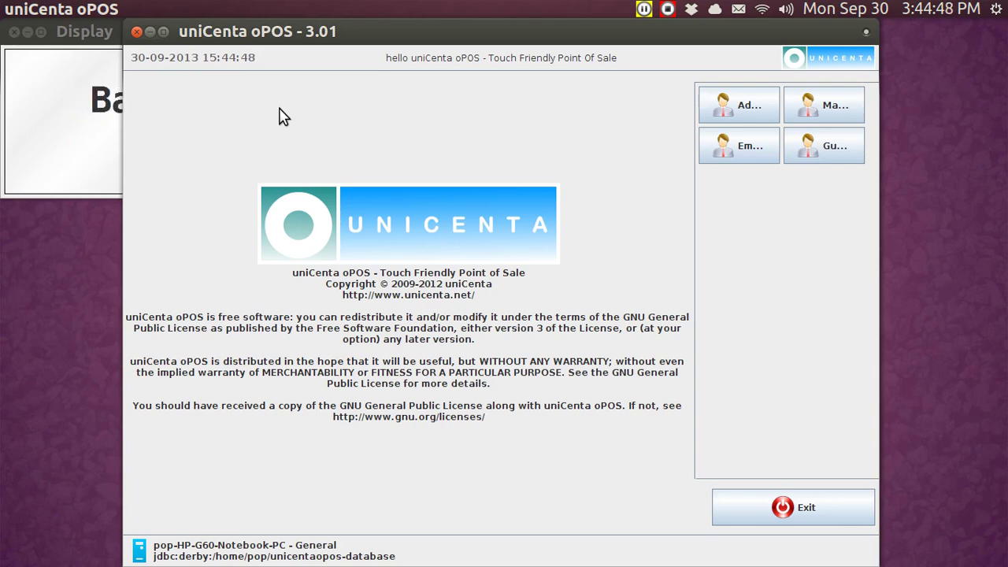
# Step: Move the main uniCenta window to the adjacent workspace and fit the customer display window to the lower half of the screen
pyautogui.hotkey('ctrl', 'alt', 'shift', 'Right')
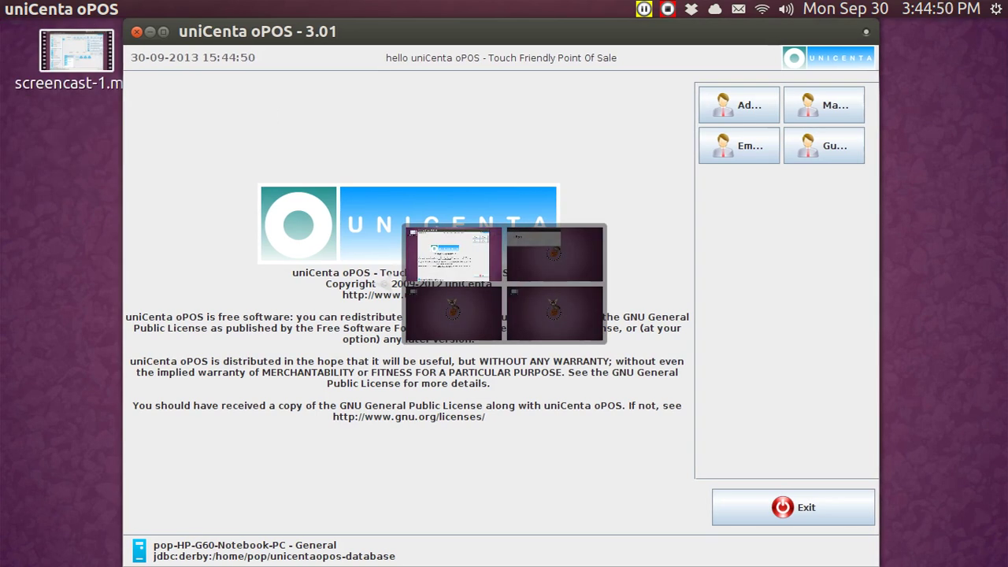
pyautogui.hotkey('ctrl', 'alt', 'Right')
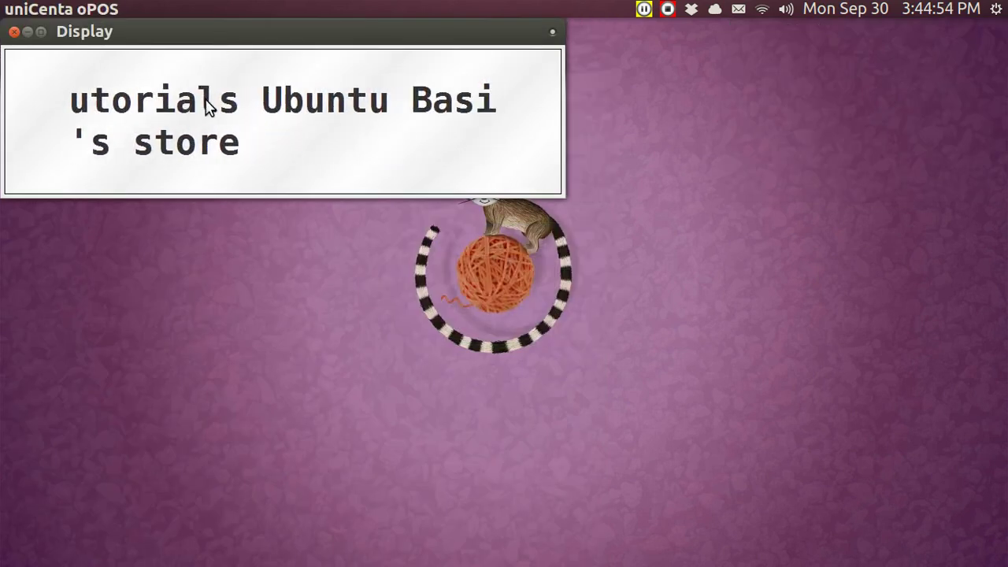
pyautogui.press('ctrl+alt+KP_2')
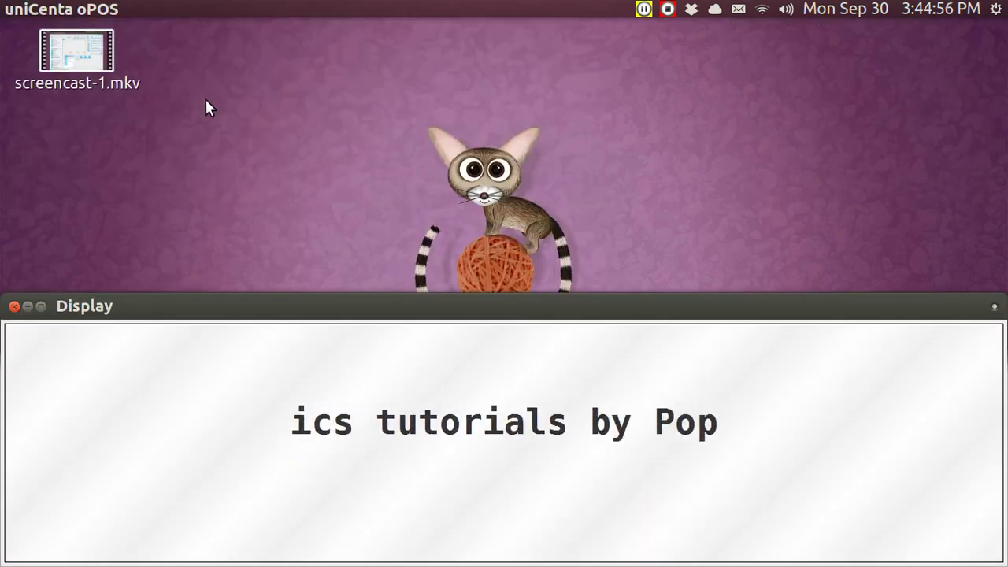